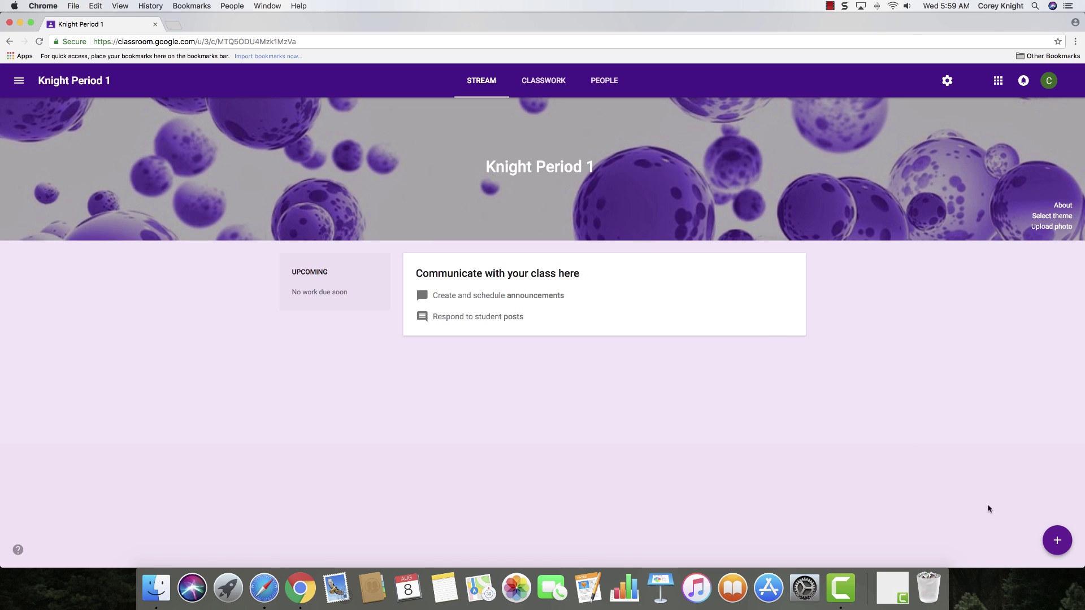
# Reveal the Reuse post and Create announcement choices on the Knight Period 1 stream.
pyautogui.moveTo(1052, 543)
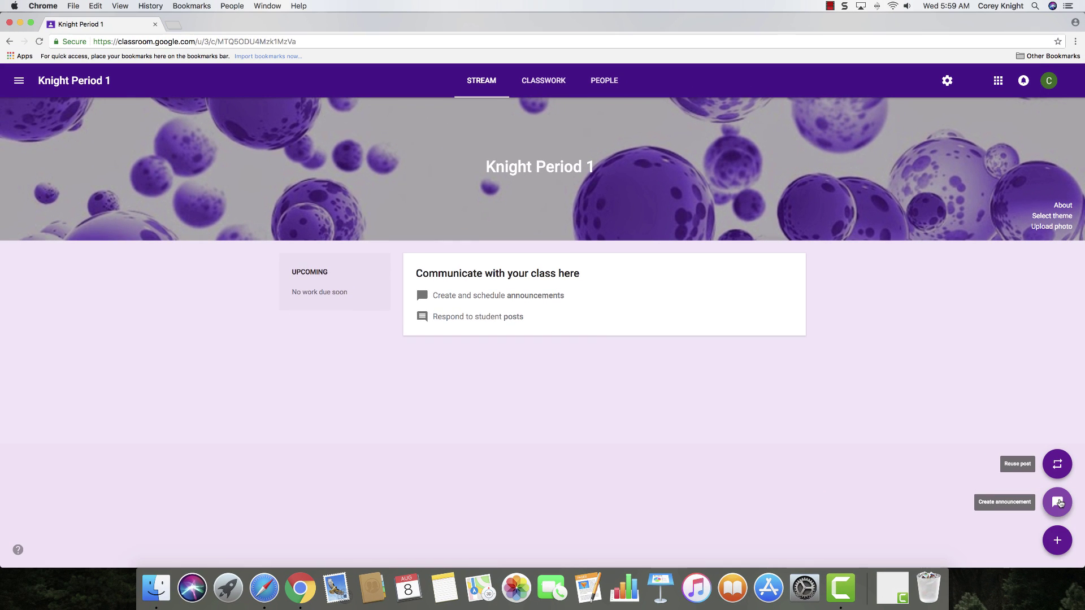
# Start an announcement reading 'Welcome Back!' and close the Drive file picker without attaching anything.
pyautogui.click(1059, 502)
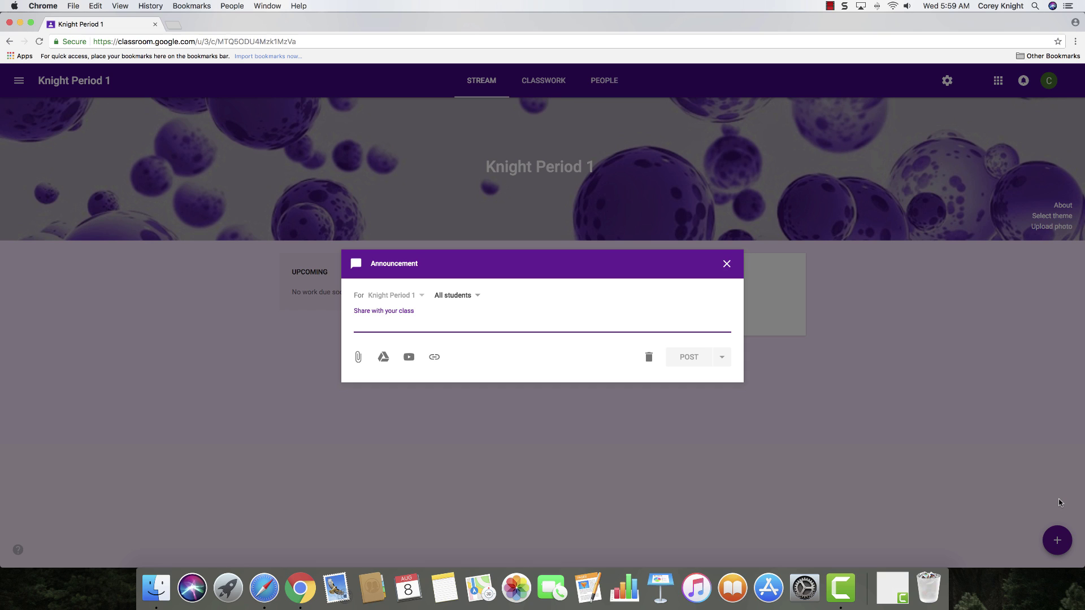
pyautogui.write('Welcome Back!')
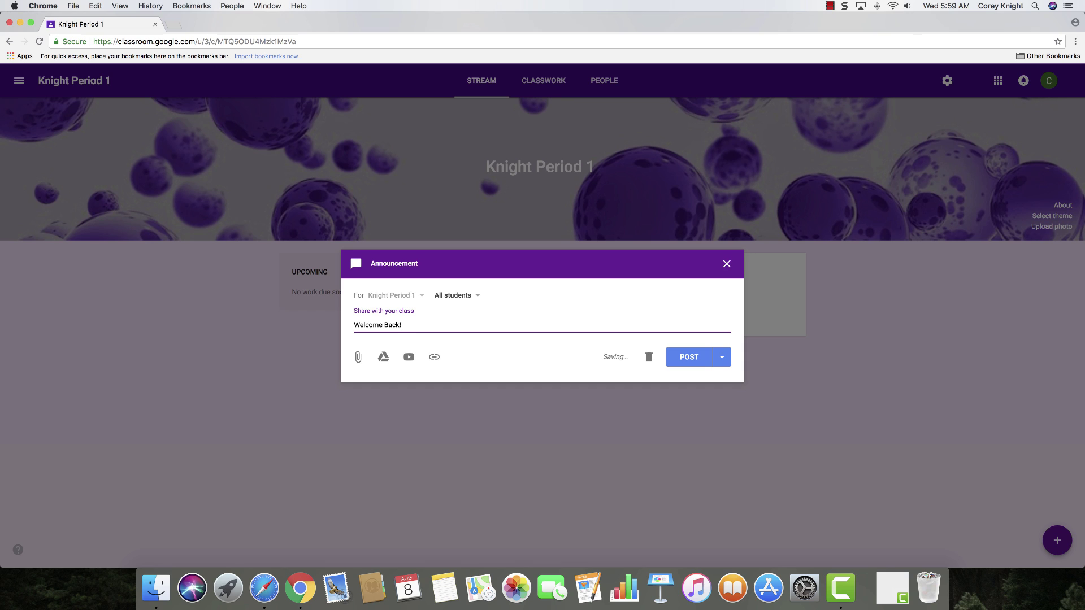
pyautogui.click(358, 359)
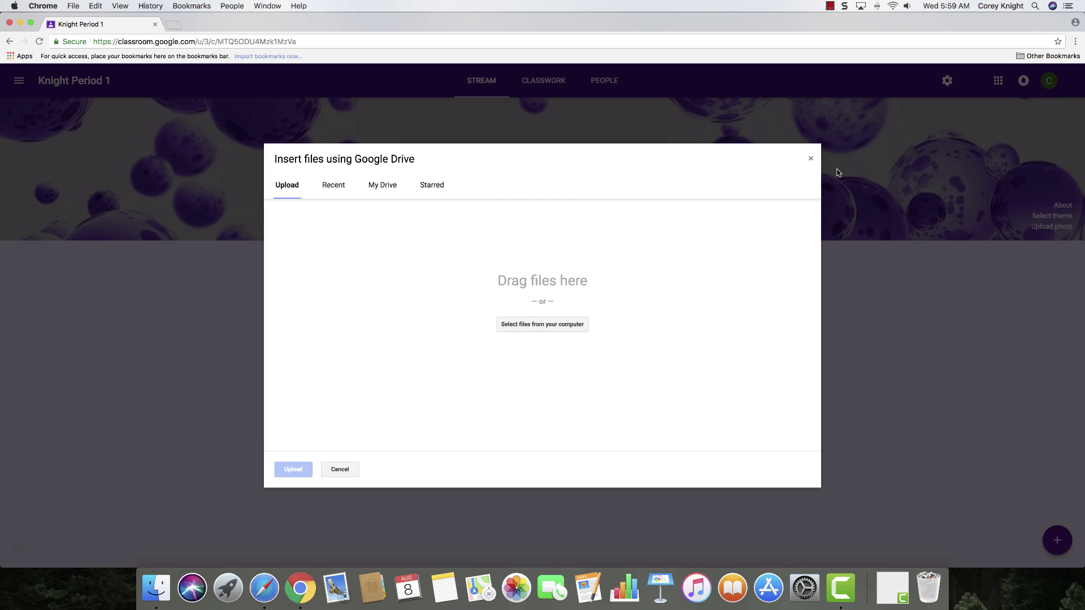
pyautogui.click(811, 158)
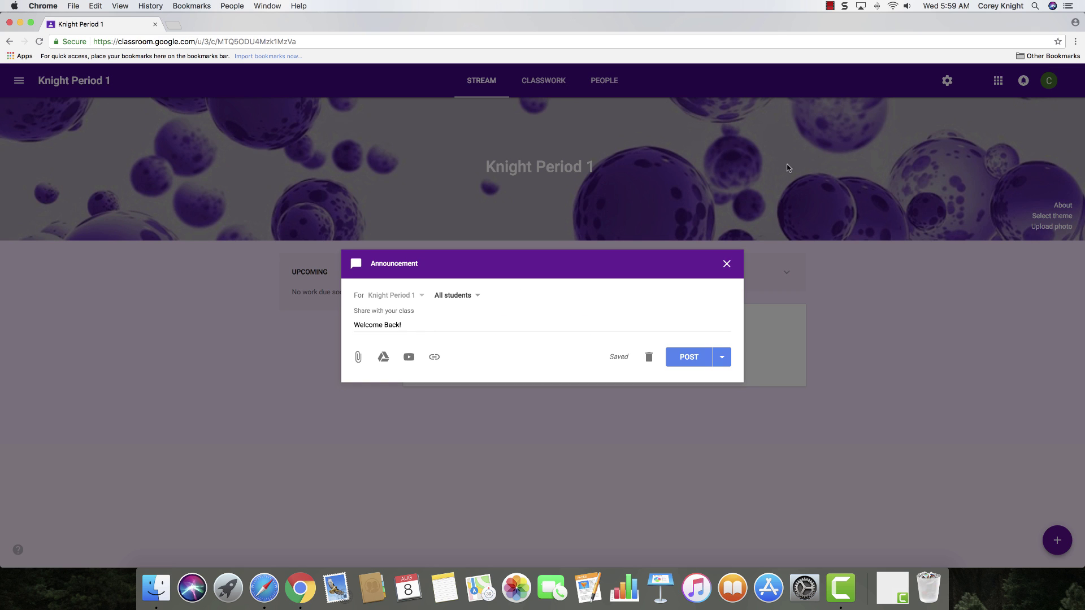
# Search YouTube for 'welcome back to school' and attach the 2-minute Welcome Back to School! video.
pyautogui.click(409, 358)
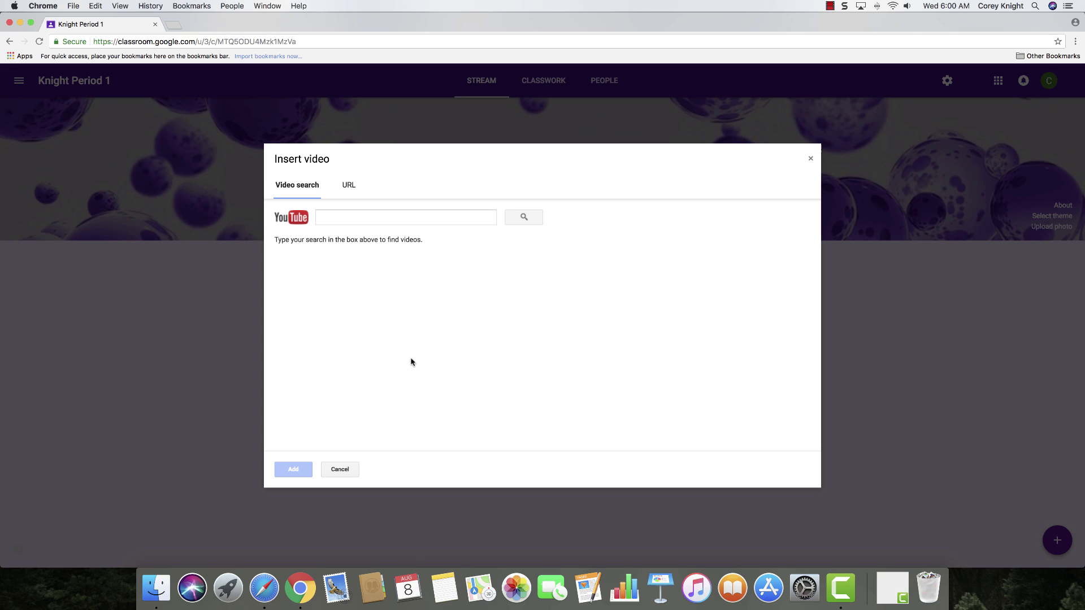
pyautogui.click(356, 217)
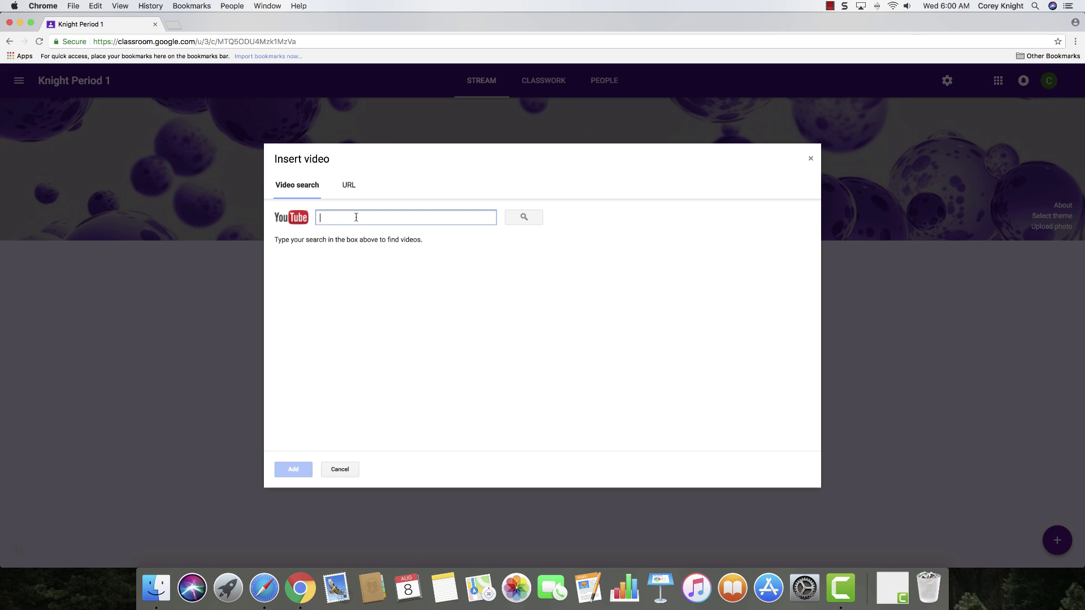
pyautogui.write('welcome b')
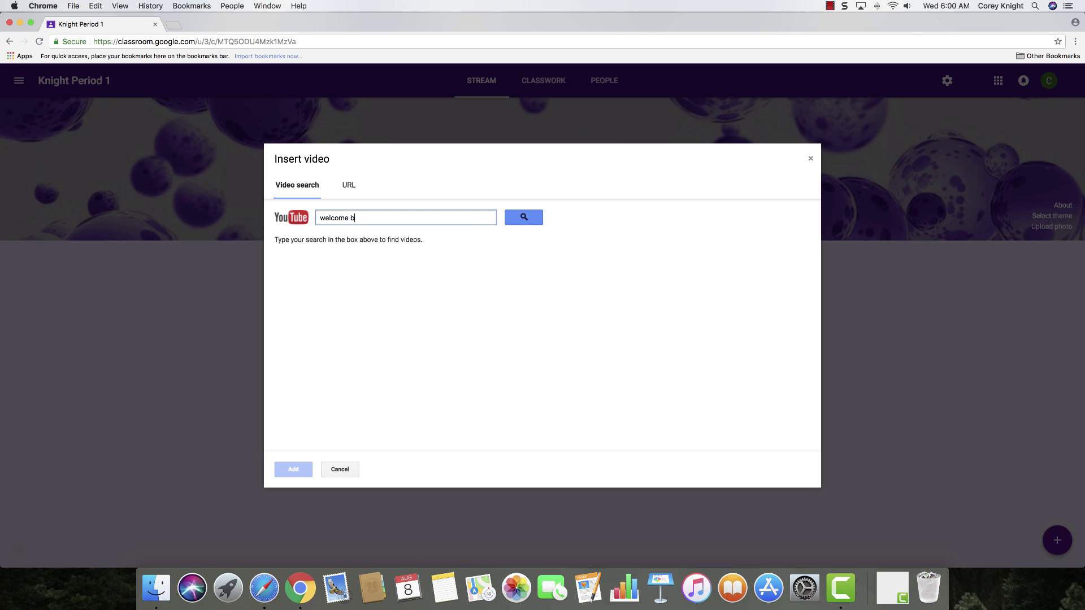
pyautogui.write('ack to school')
pyautogui.press('Return')
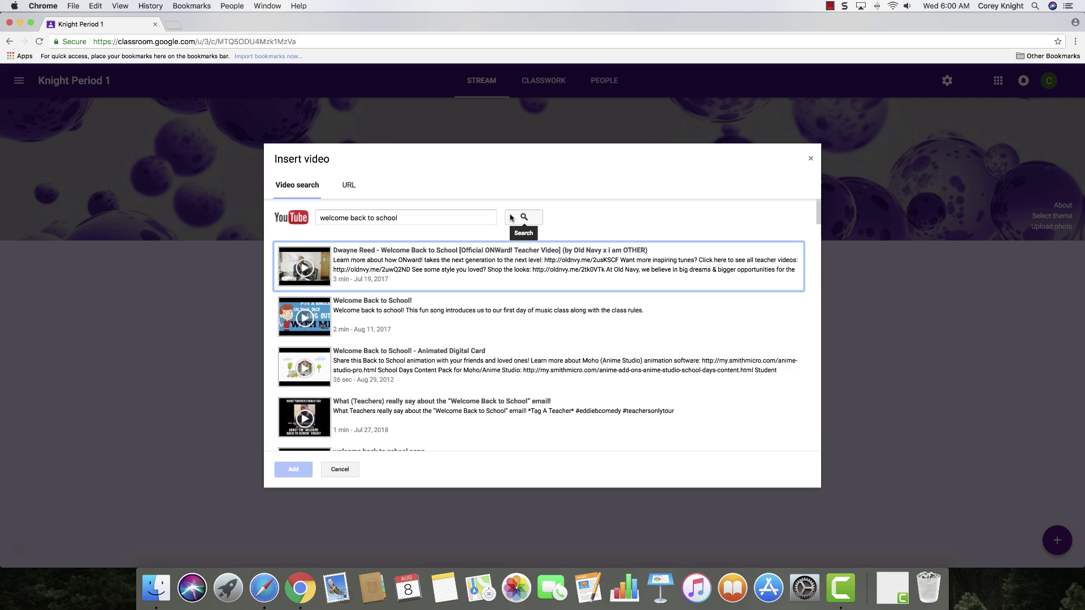
pyautogui.click(426, 319)
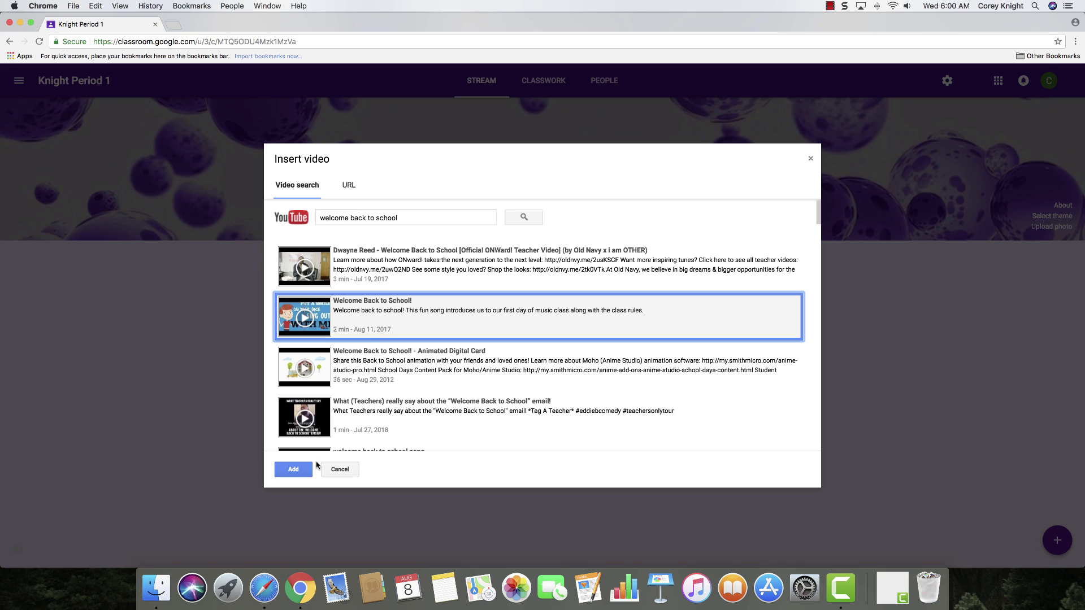
pyautogui.click(294, 470)
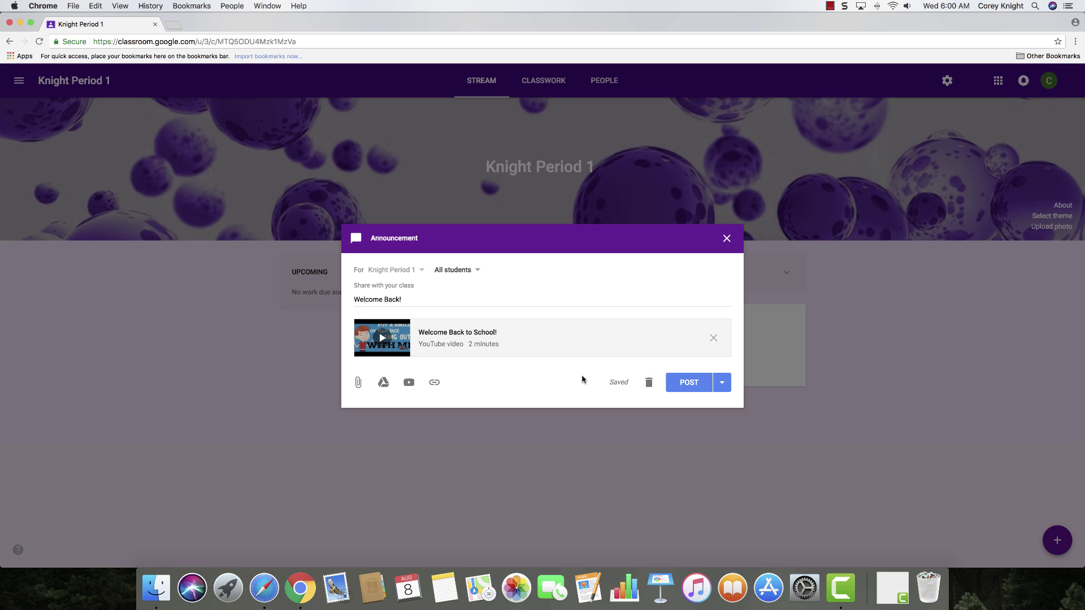
# Cancel the Add link box and post the Welcome Back! announcement with its video.
pyautogui.click(434, 383)
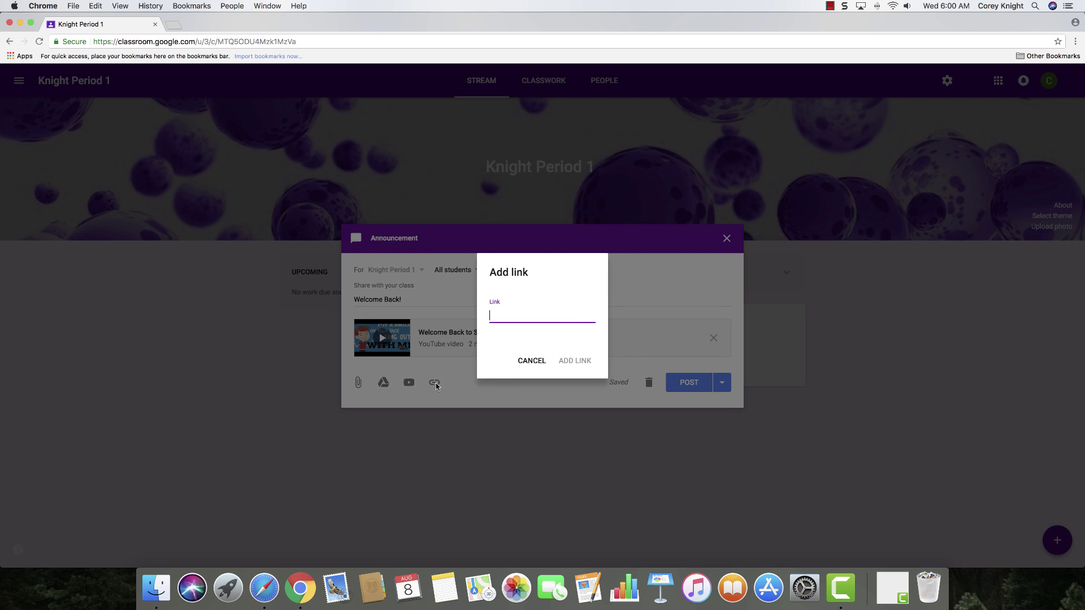
pyautogui.click(523, 363)
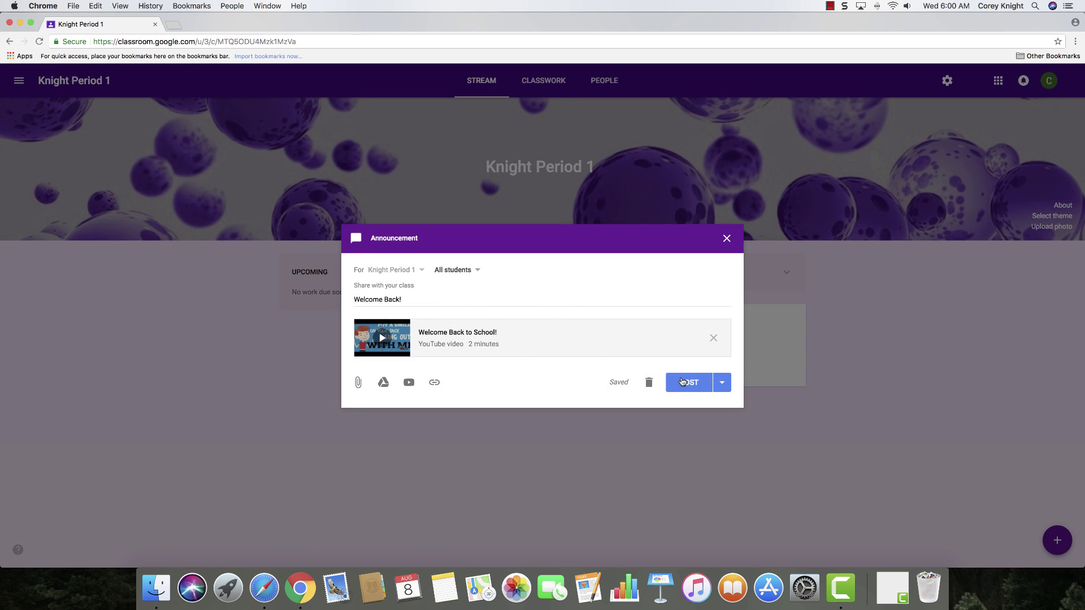
pyautogui.click(683, 383)
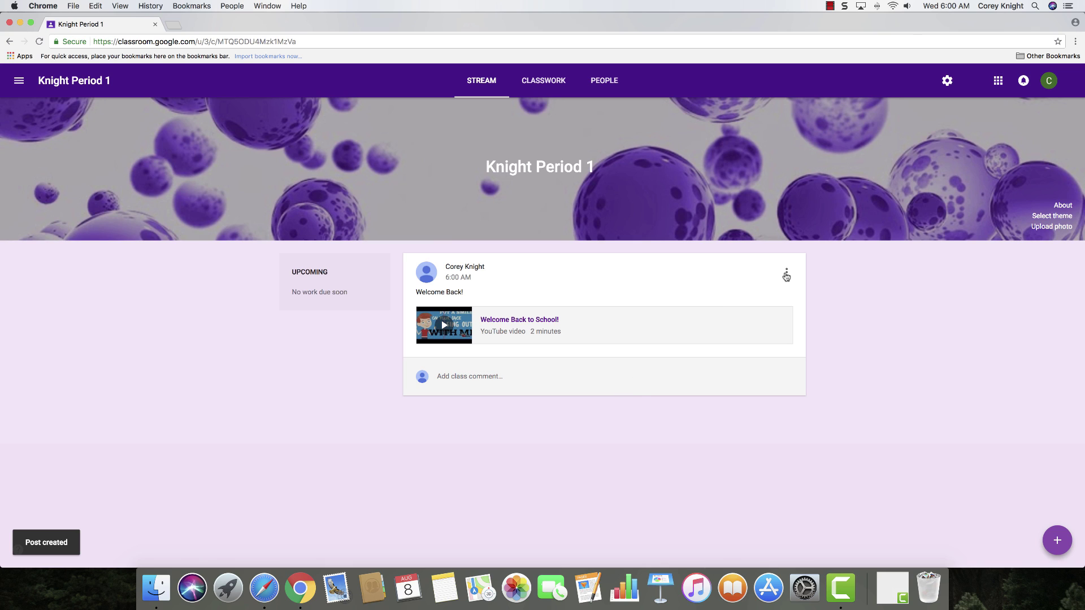
pyautogui.click(786, 275)
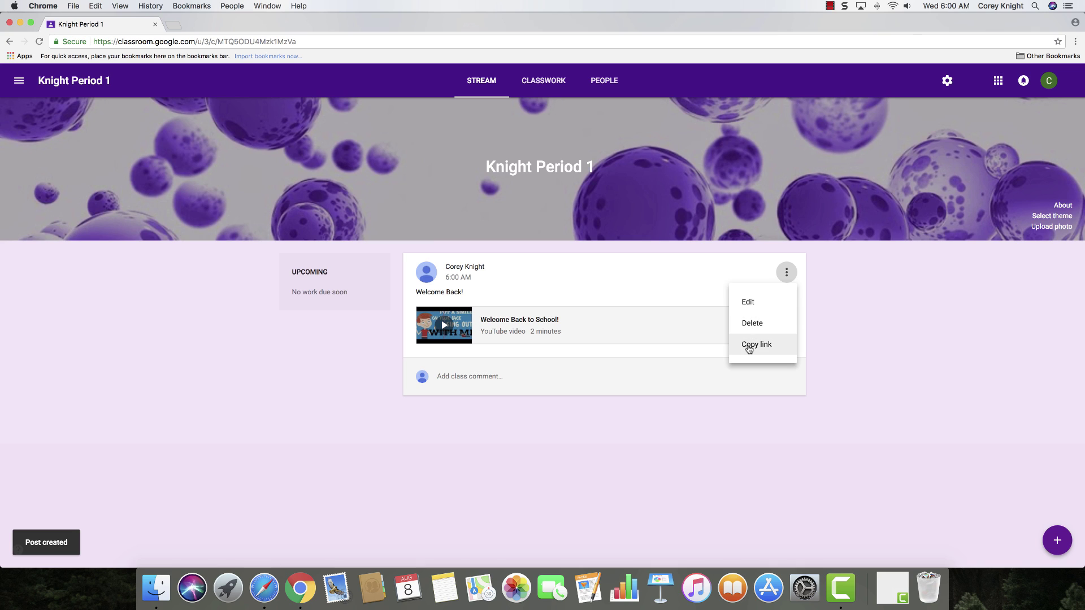
pyautogui.click(715, 477)
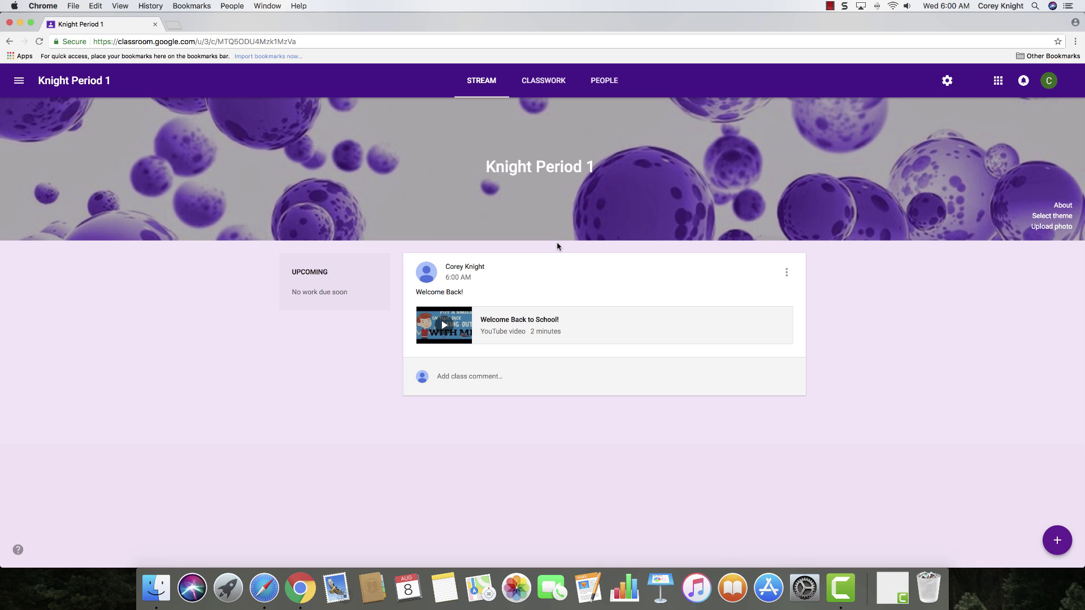
# On the Classwork page, create a new assignment without a topic, titled 'Assignment Day 1'.
pyautogui.click(543, 85)
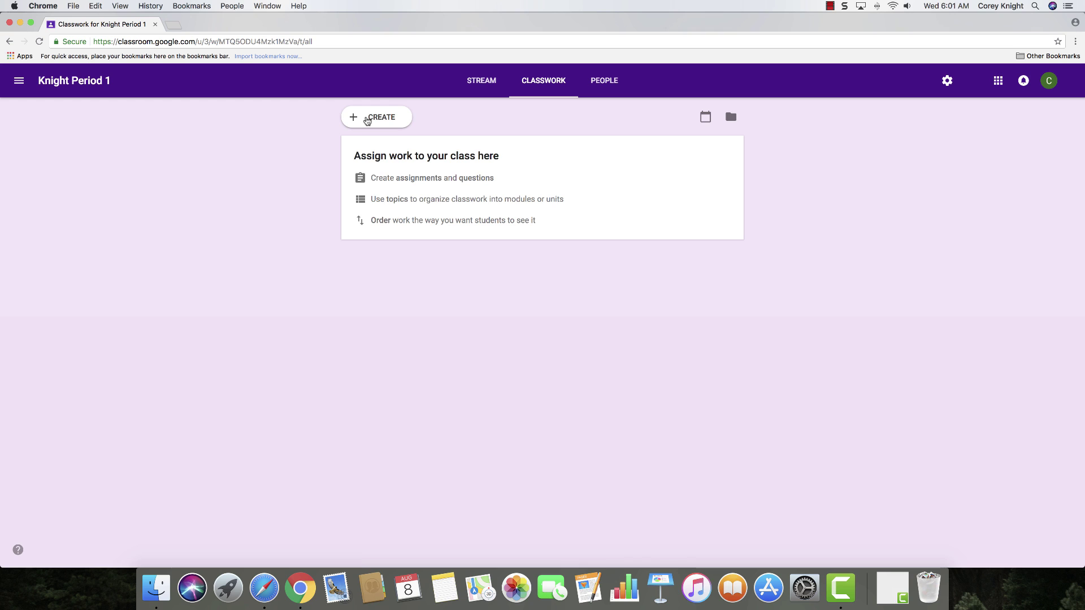
pyautogui.click(367, 119)
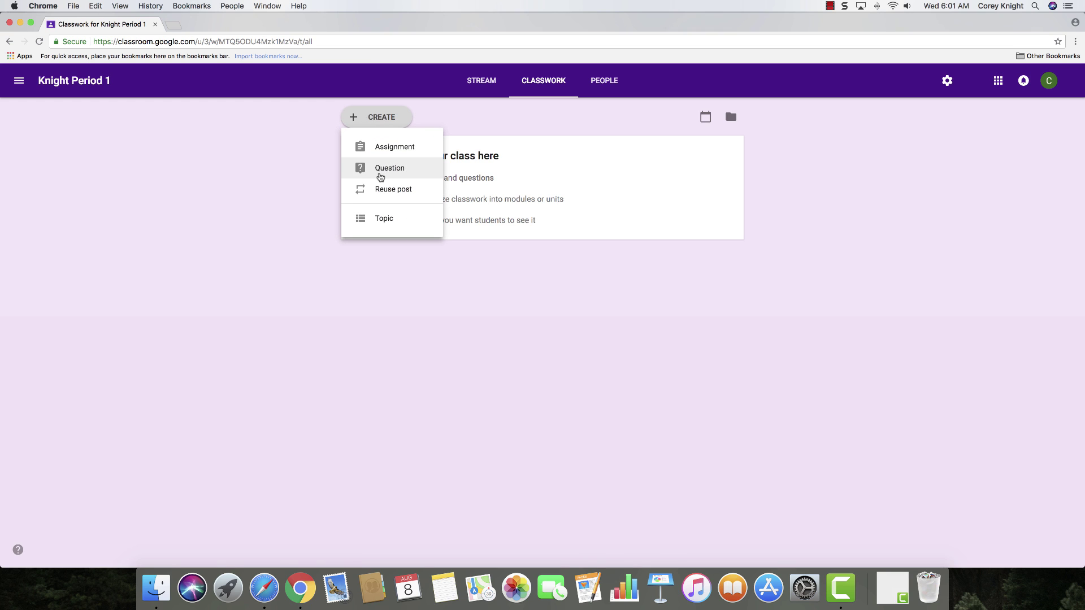
pyautogui.click(378, 150)
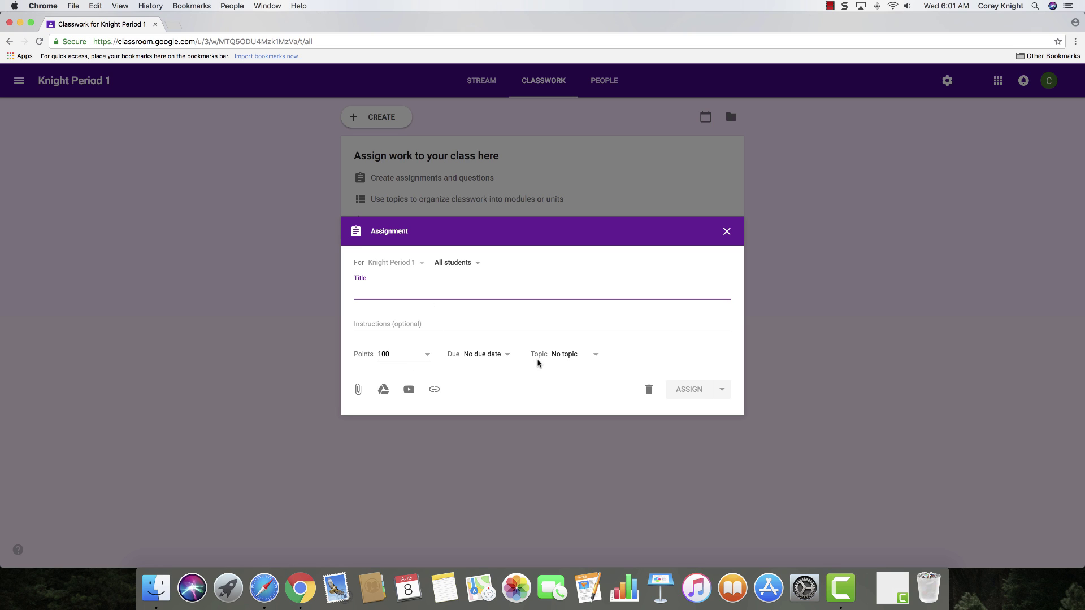
pyautogui.click(576, 361)
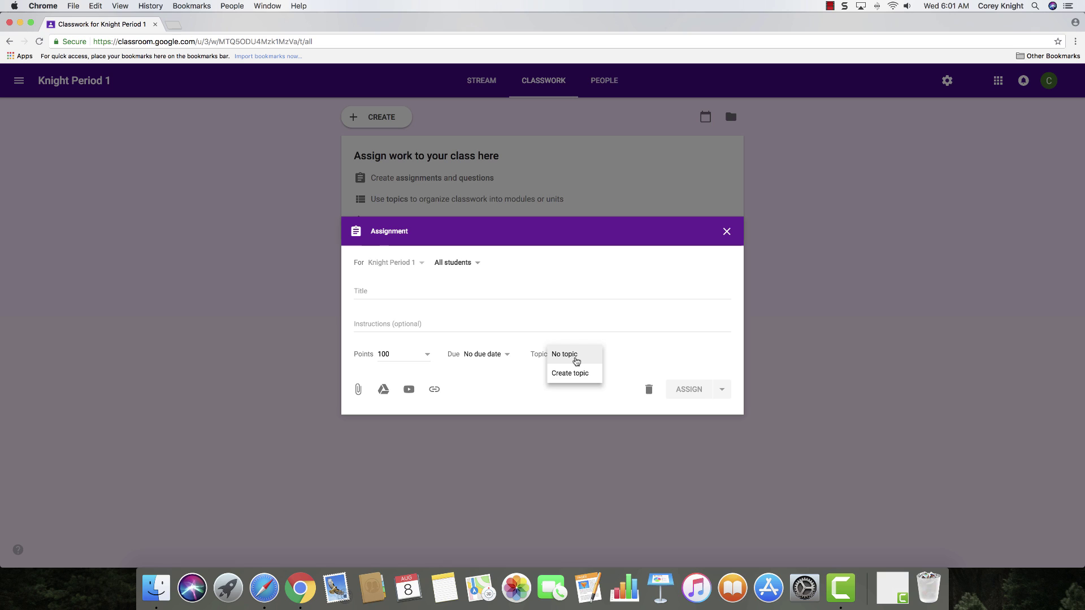
pyautogui.click(576, 361)
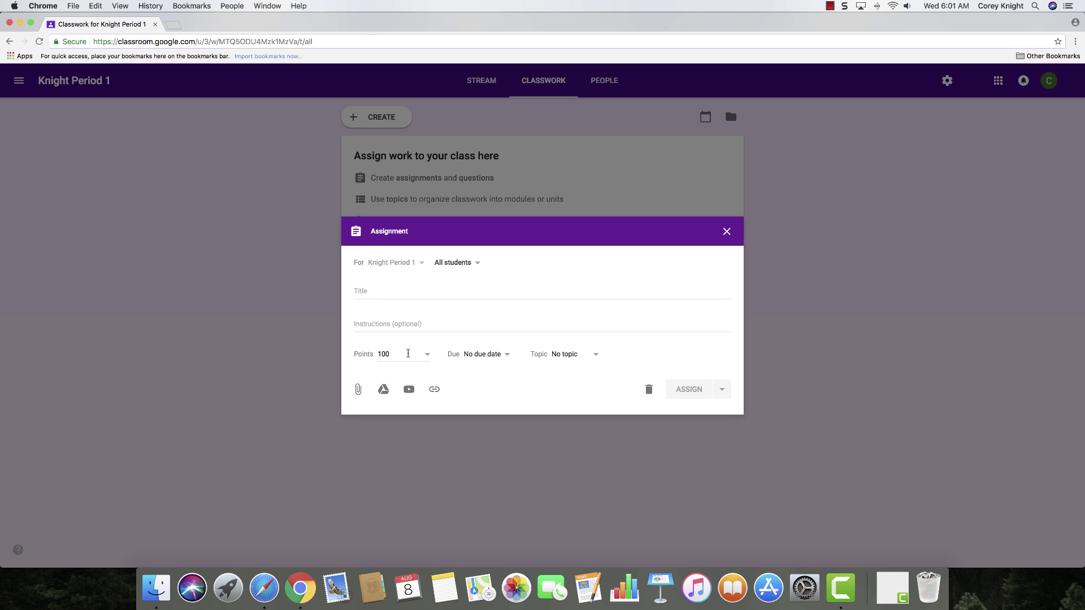
pyautogui.click(387, 291)
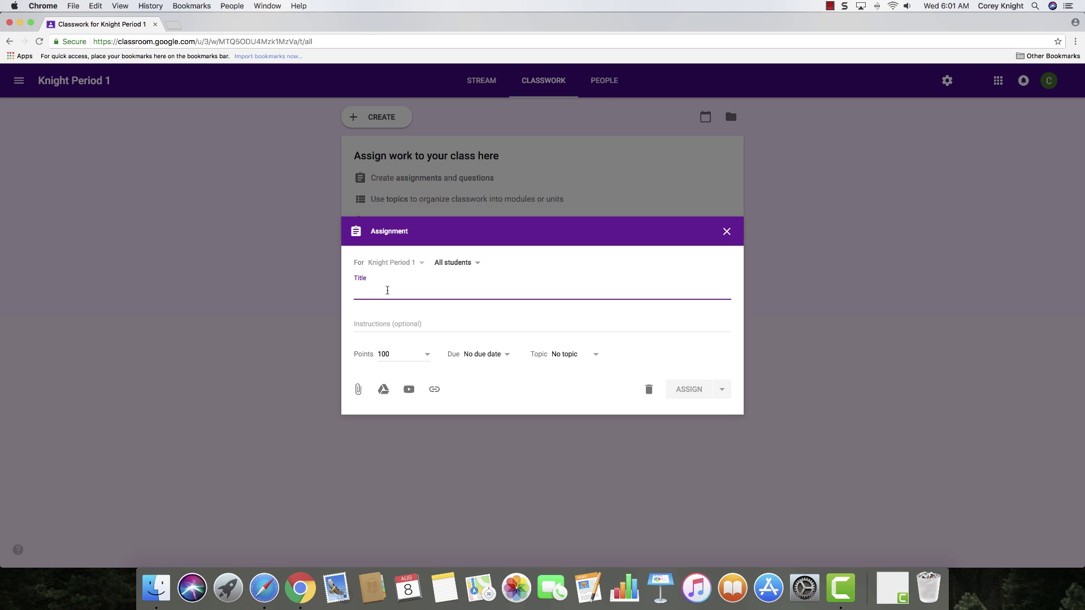
pyautogui.write('Assignment ')
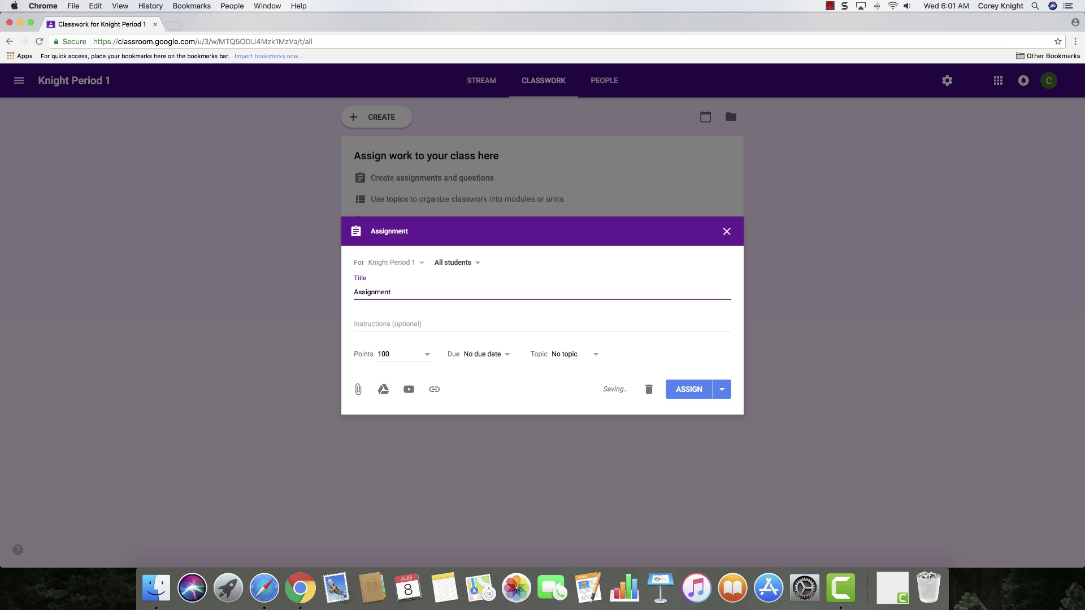
pyautogui.write('Day 1')
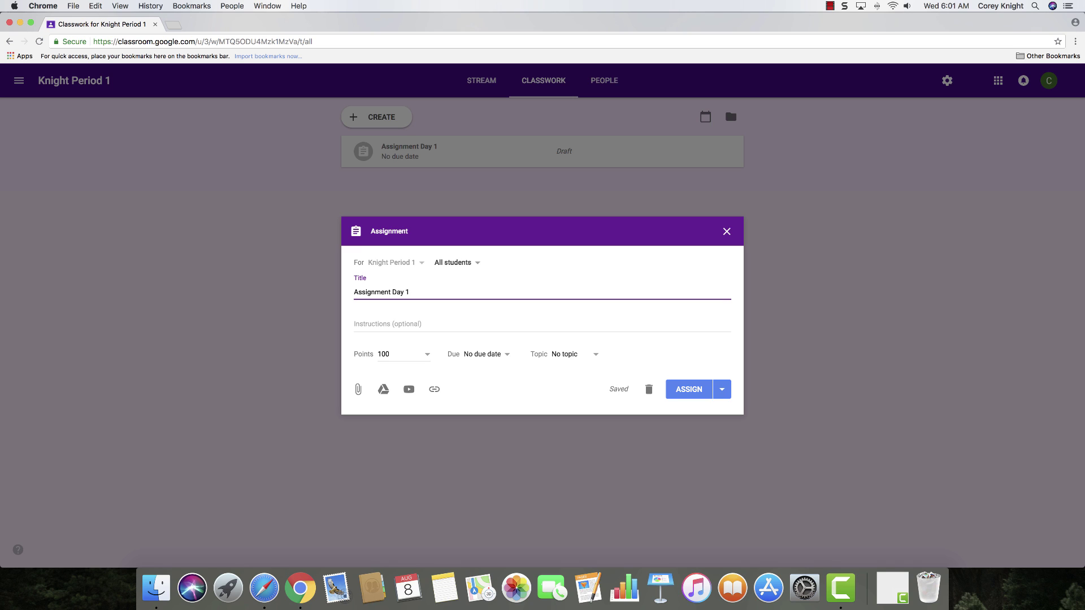
# Set points to 5 and add instructions 'Please write a brief summary of your summer in Google Docs...'.
pyautogui.click(430, 359)
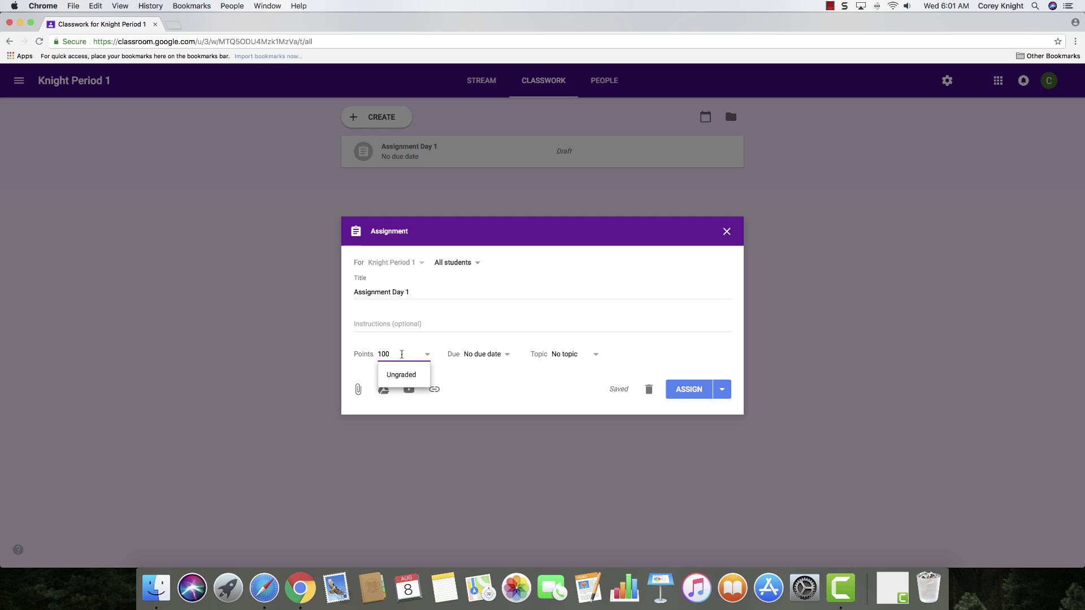
pyautogui.moveTo(396, 356); pyautogui.dragTo(363, 351)
pyautogui.write('5')
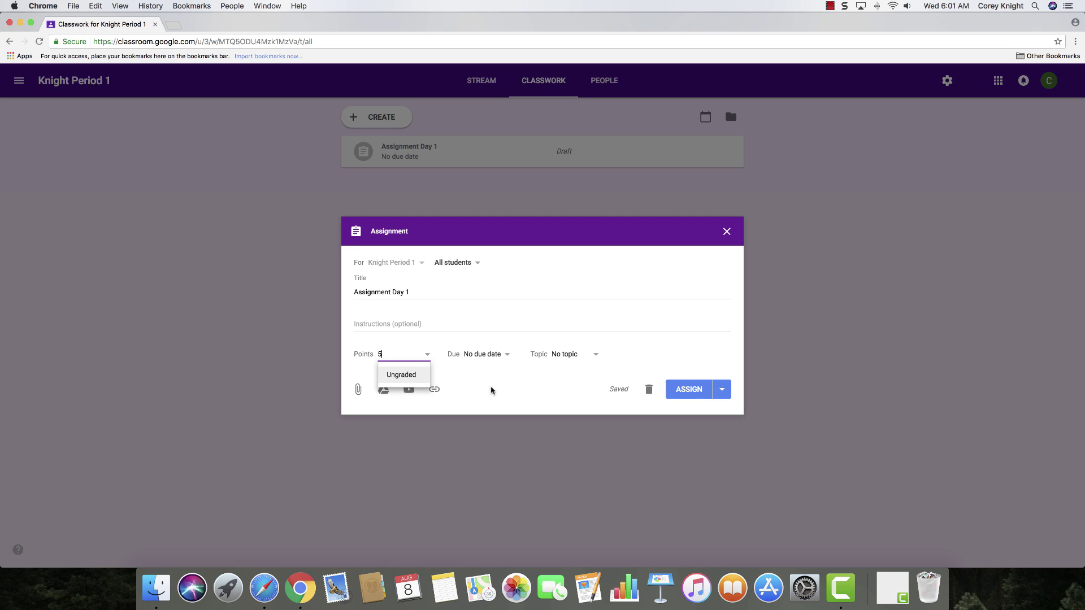
pyautogui.click(510, 390)
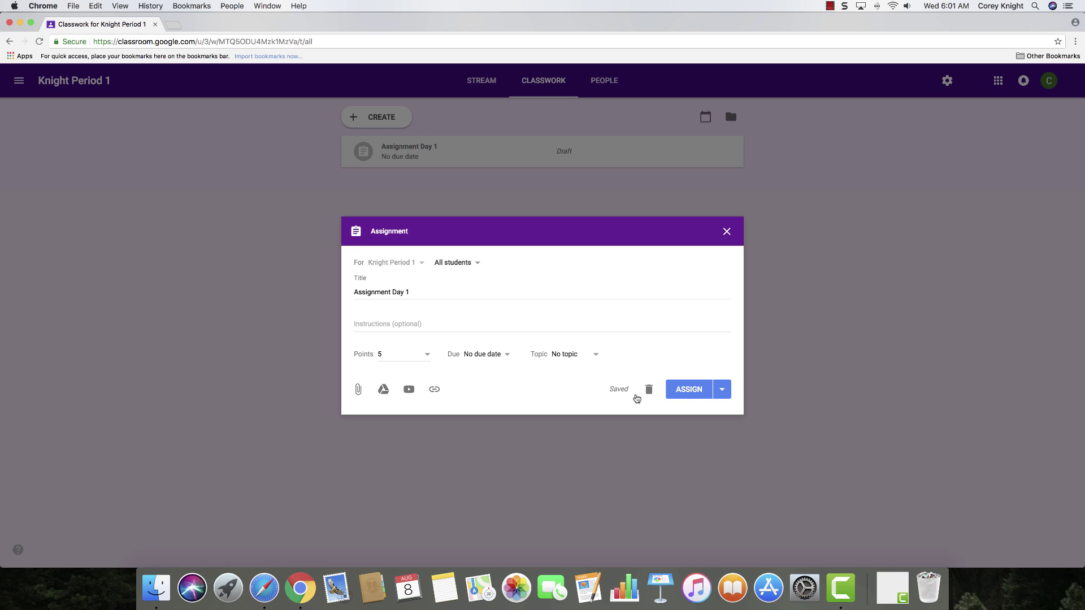
pyautogui.click(413, 329)
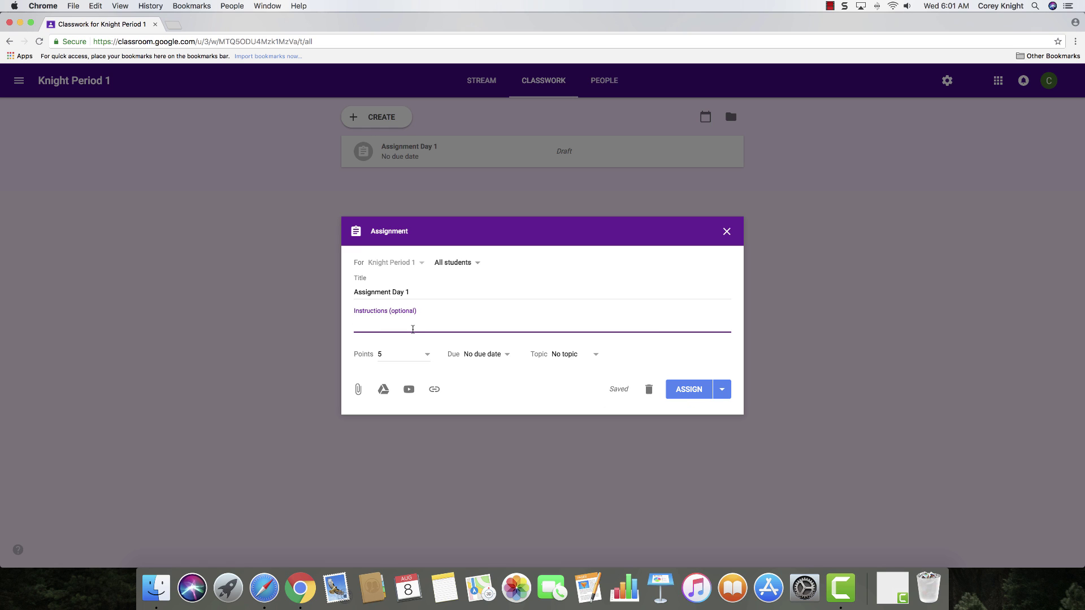
pyautogui.write('Please write a brief summary of your summer in ')
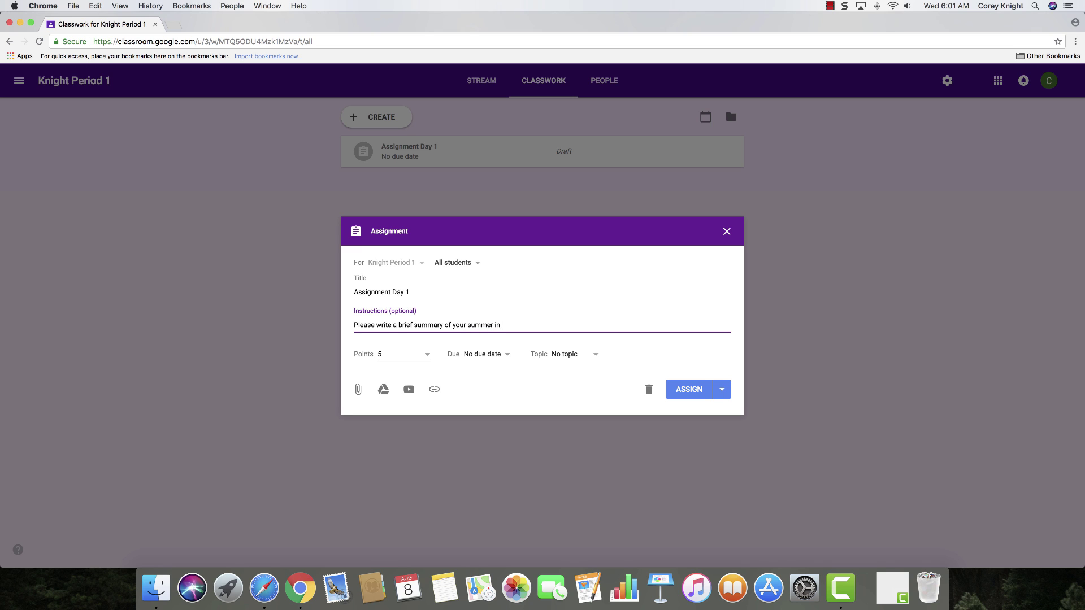
pyautogui.write('Google Docs and Turn it in.')
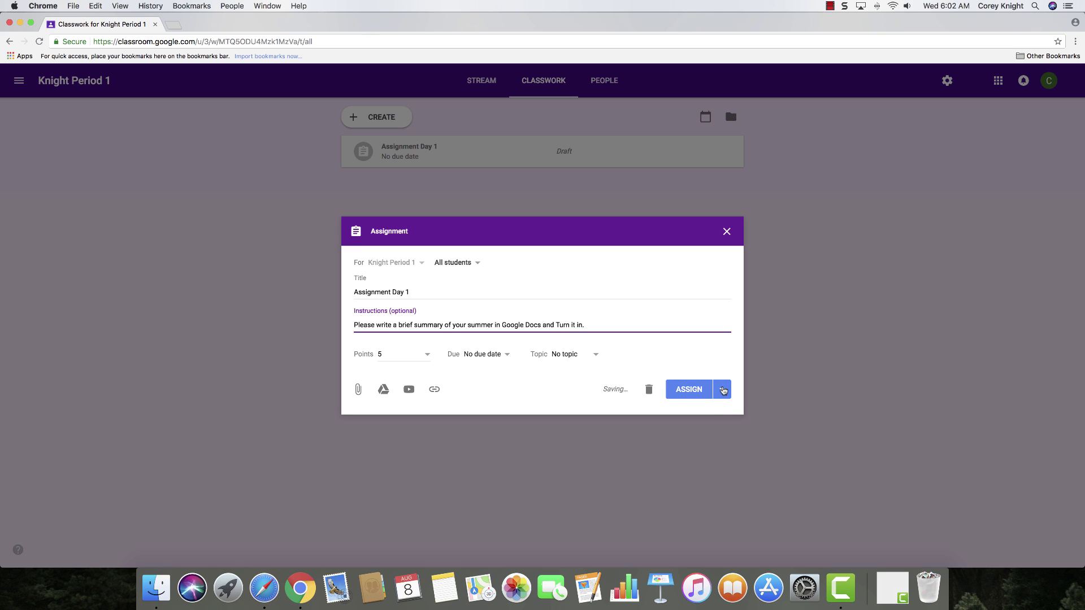
# Keep the due date as tomorrow, assign Assignment Day 1, and dismiss the topics tip.
pyautogui.click(722, 389)
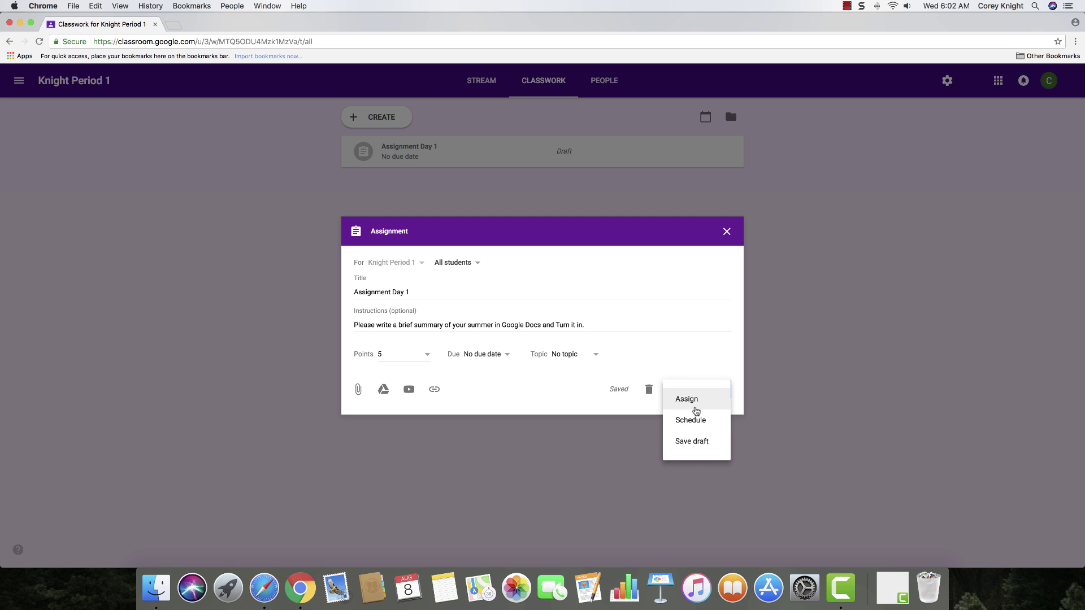
pyautogui.click(623, 411)
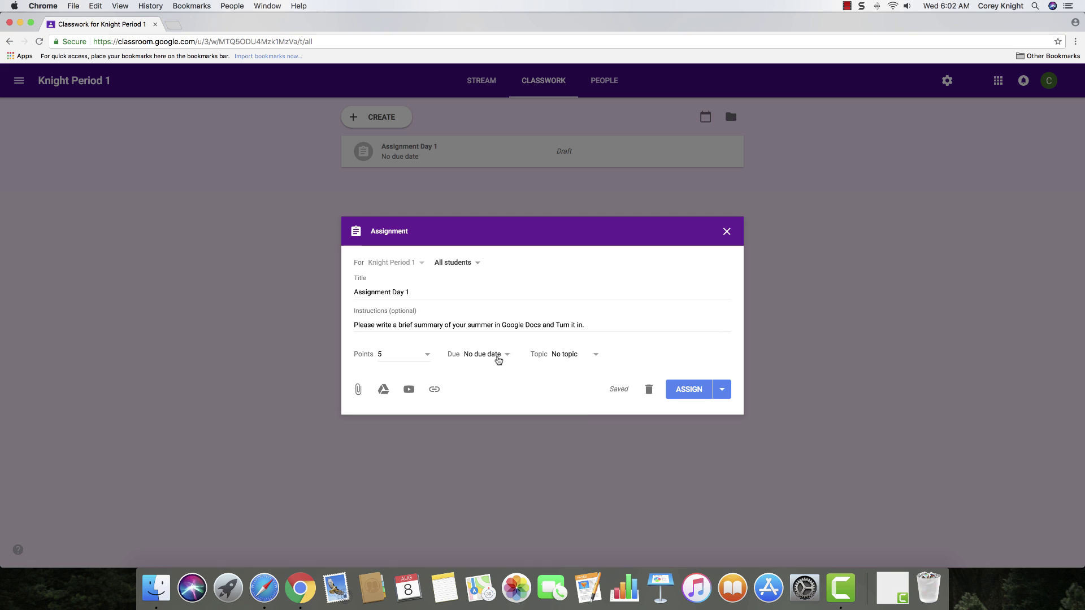
pyautogui.click(498, 358)
pyautogui.click(489, 396)
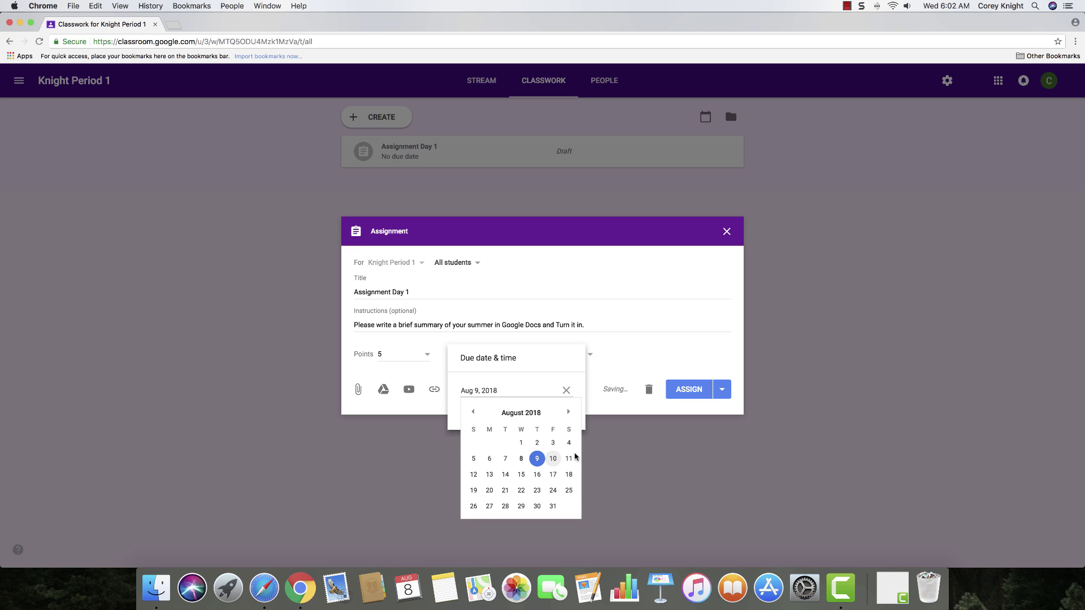
pyautogui.click(669, 356)
pyautogui.click(691, 398)
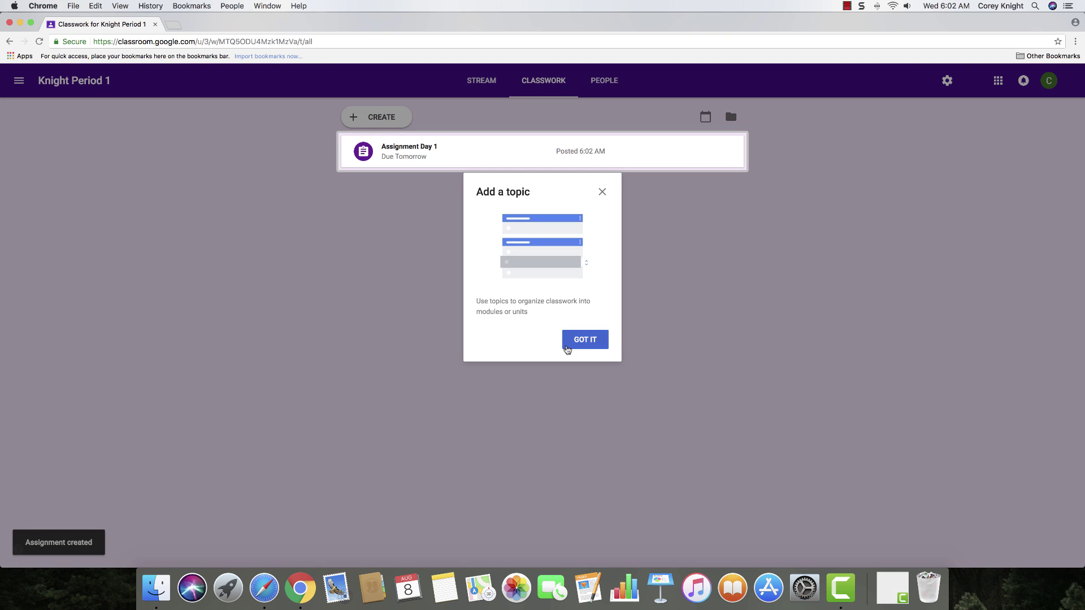
pyautogui.click(588, 348)
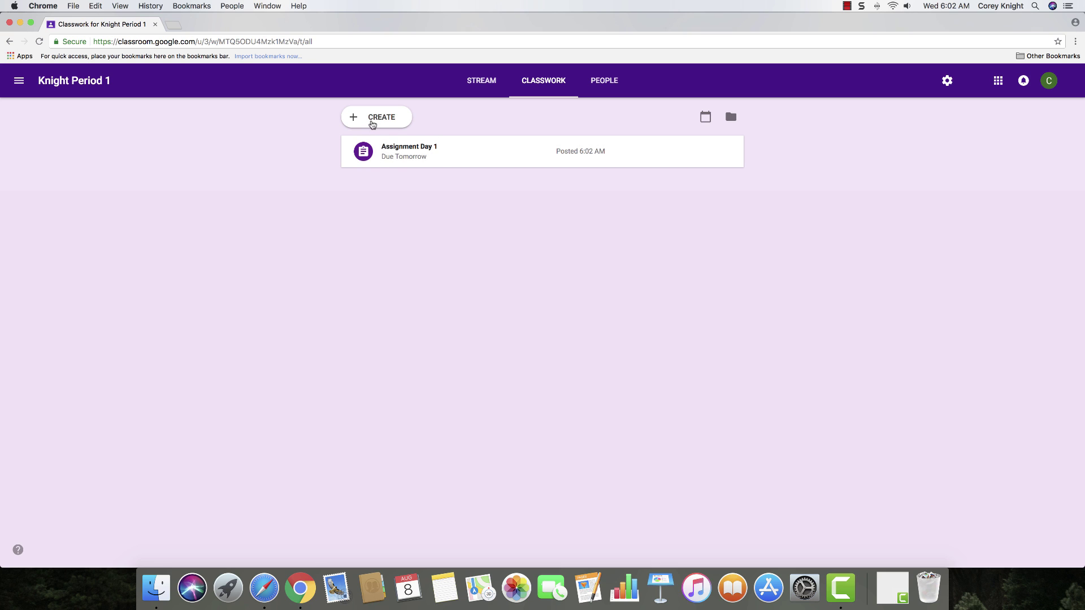
# Create a question reading 'What was your favorite part about going back to school shopping?'.
pyautogui.click(372, 122)
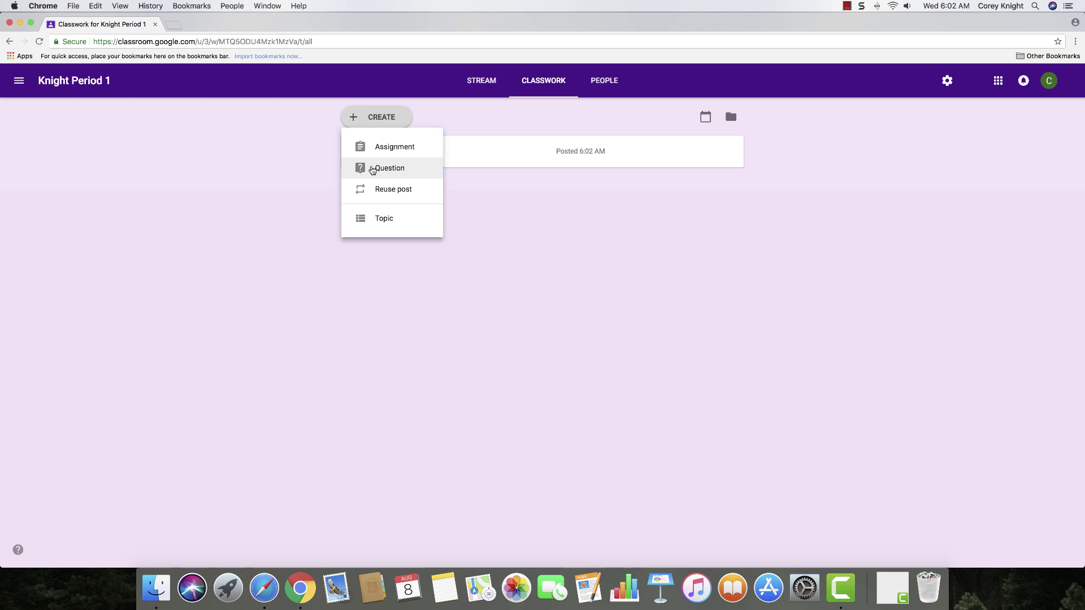
pyautogui.click(375, 165)
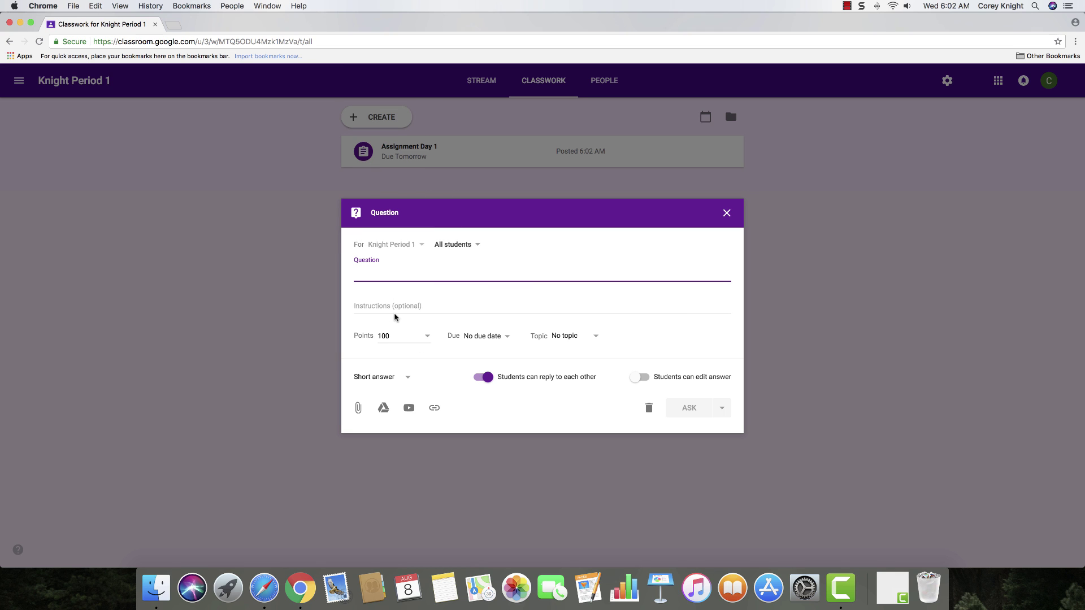
pyautogui.write('What w')
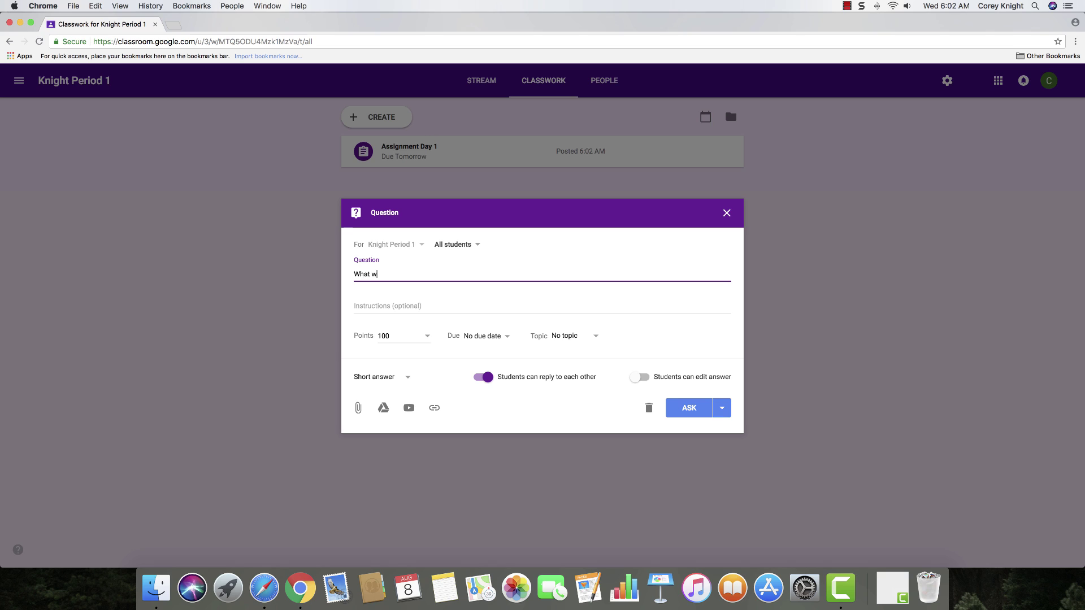
pyautogui.write('as your favorite part about going back to')
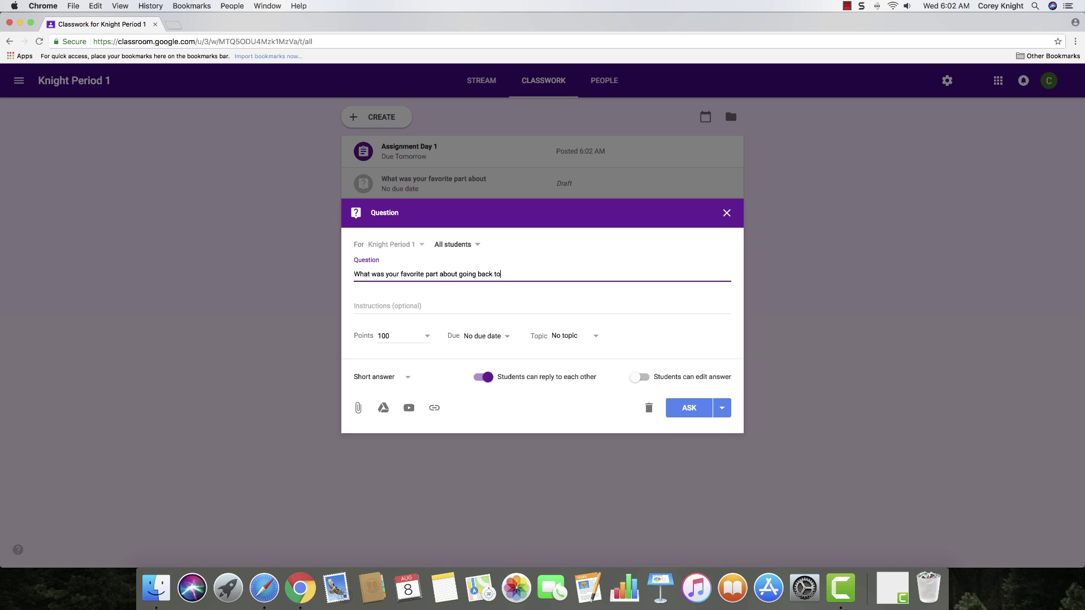
pyautogui.write(' school shopping?')
# Change the question's point value from 100 to 5.
pyautogui.click(419, 341)
pyautogui.doubleClick(373, 337)
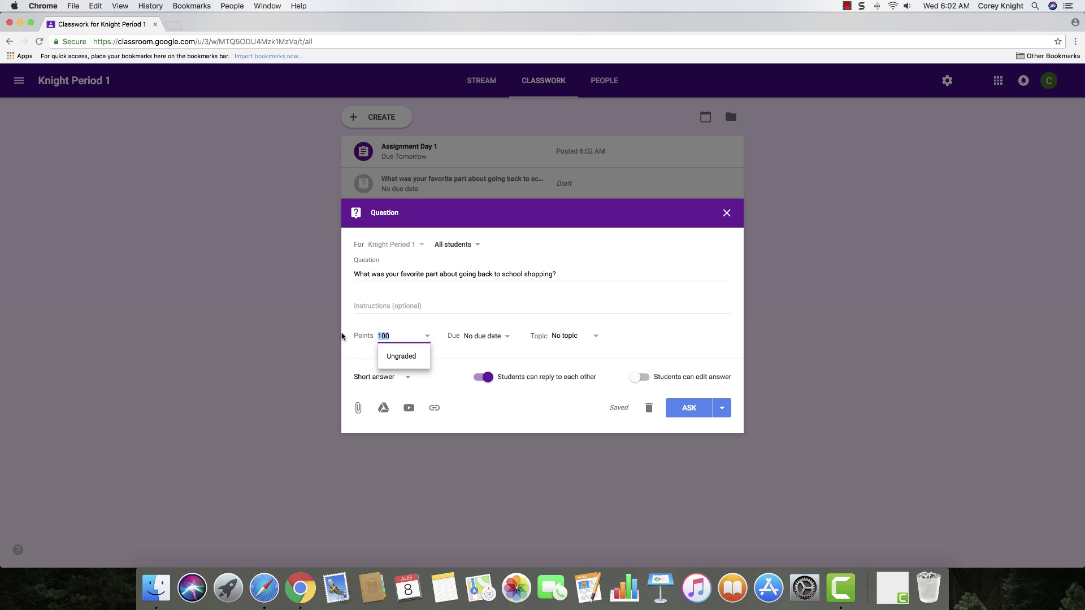
pyautogui.write('5')
pyautogui.click(450, 372)
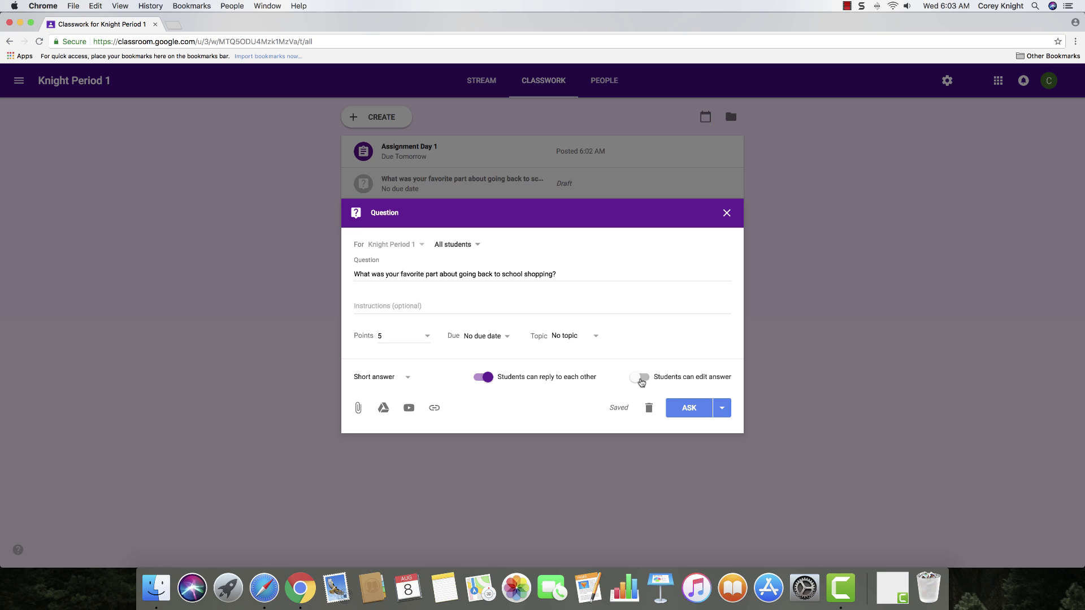
# Keep the Short answer type and post the question to the class right away.
pyautogui.click(403, 379)
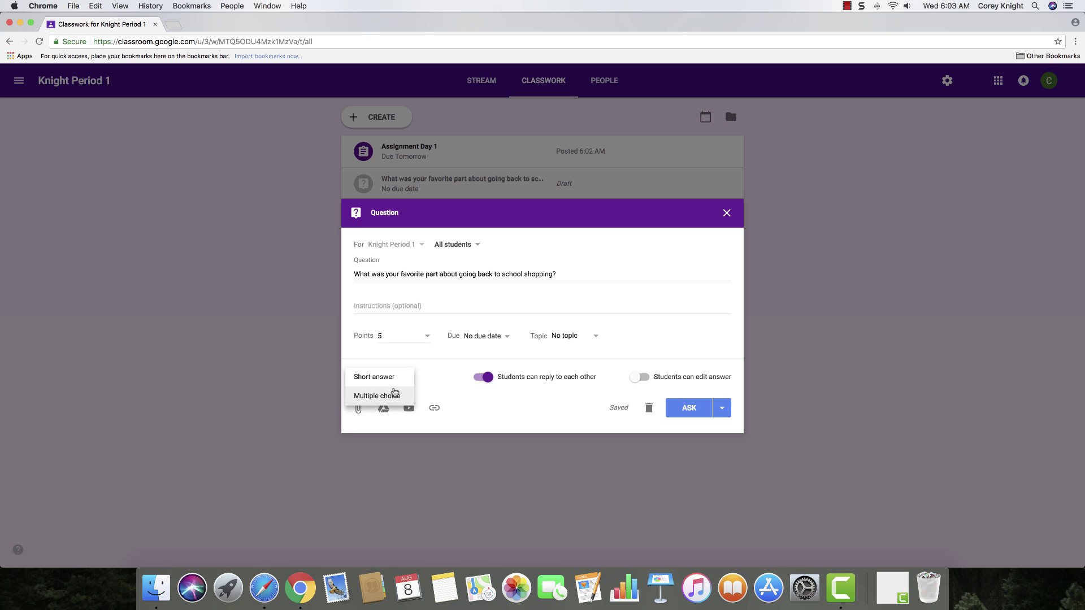
pyautogui.click(394, 381)
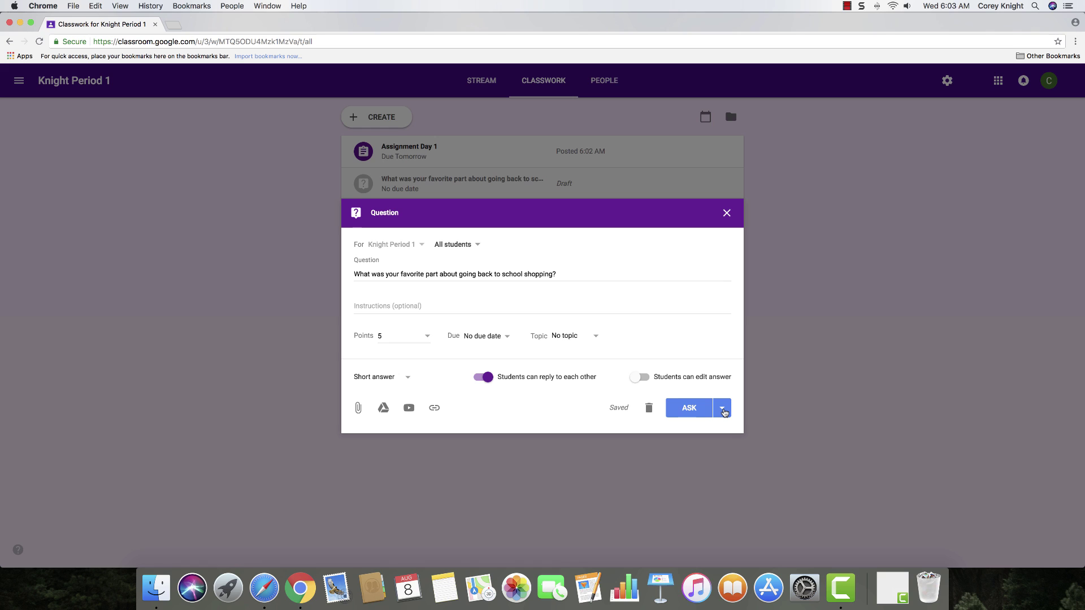
pyautogui.click(722, 411)
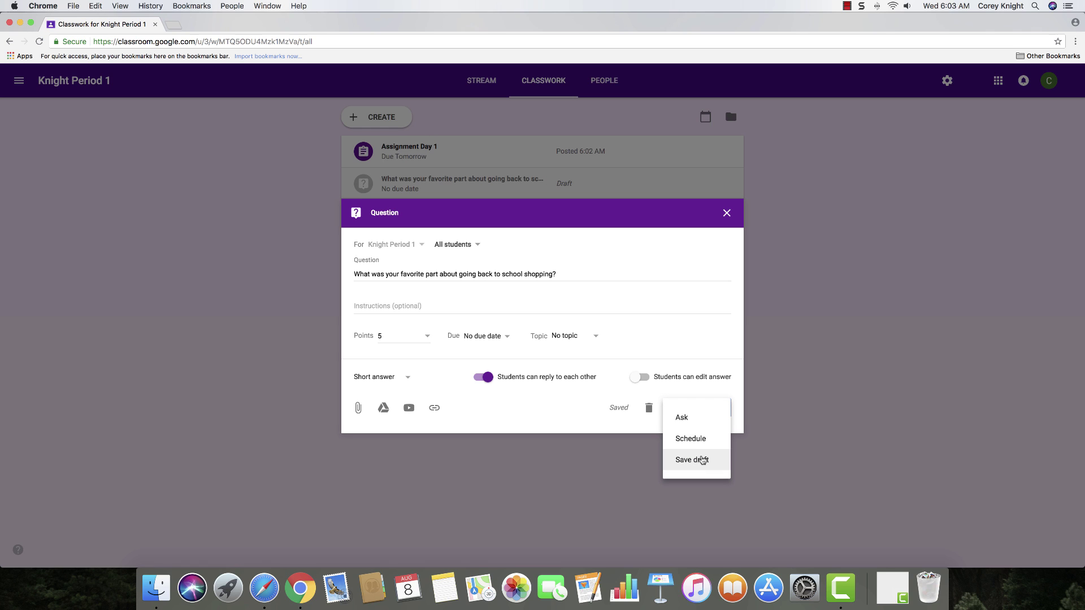
pyautogui.click(682, 423)
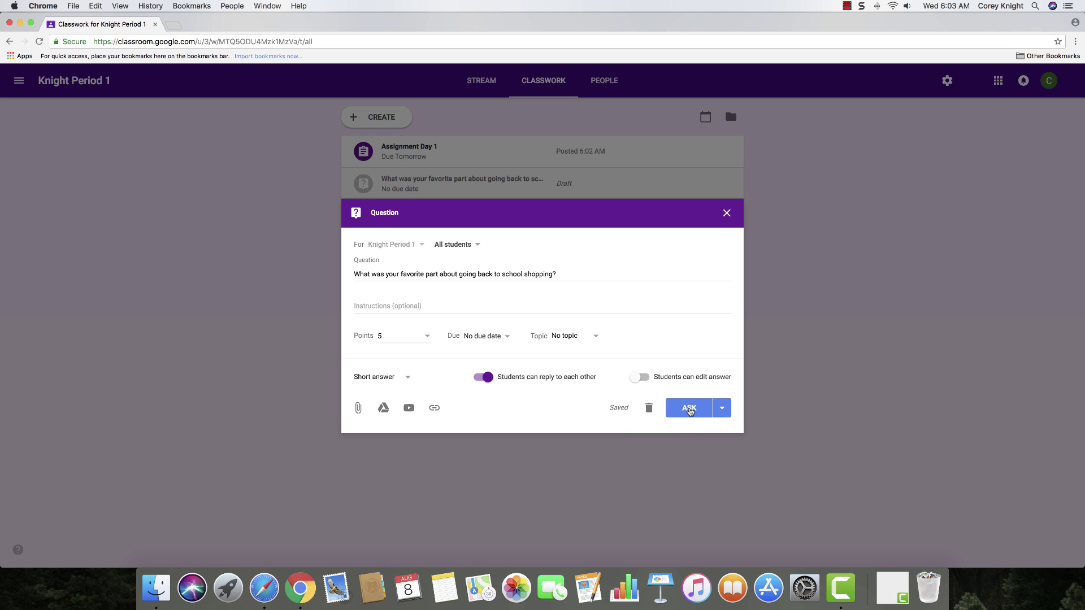
pyautogui.click(690, 410)
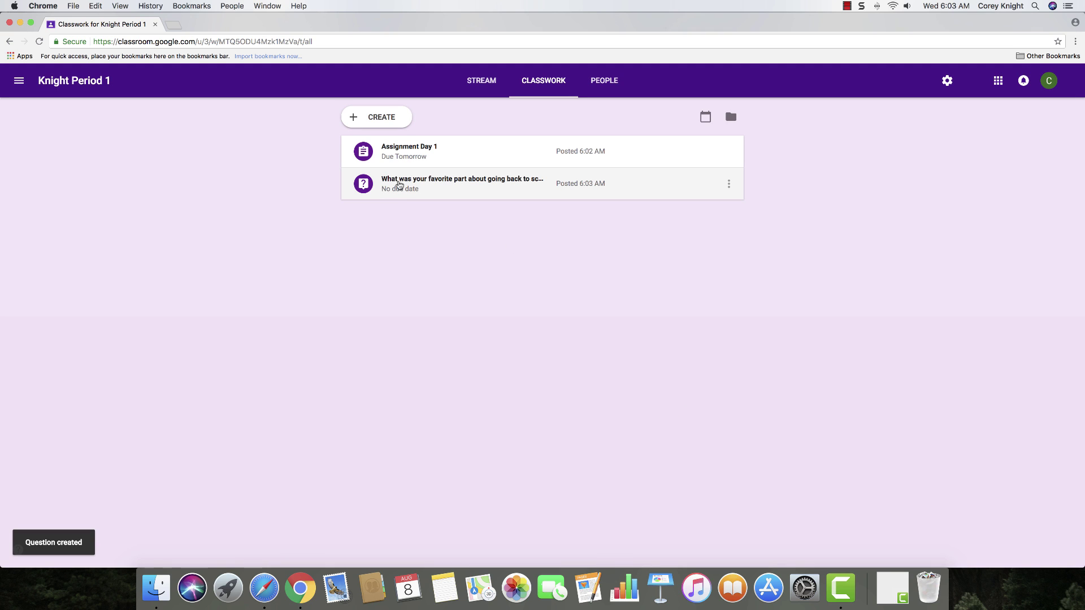
pyautogui.click(408, 182)
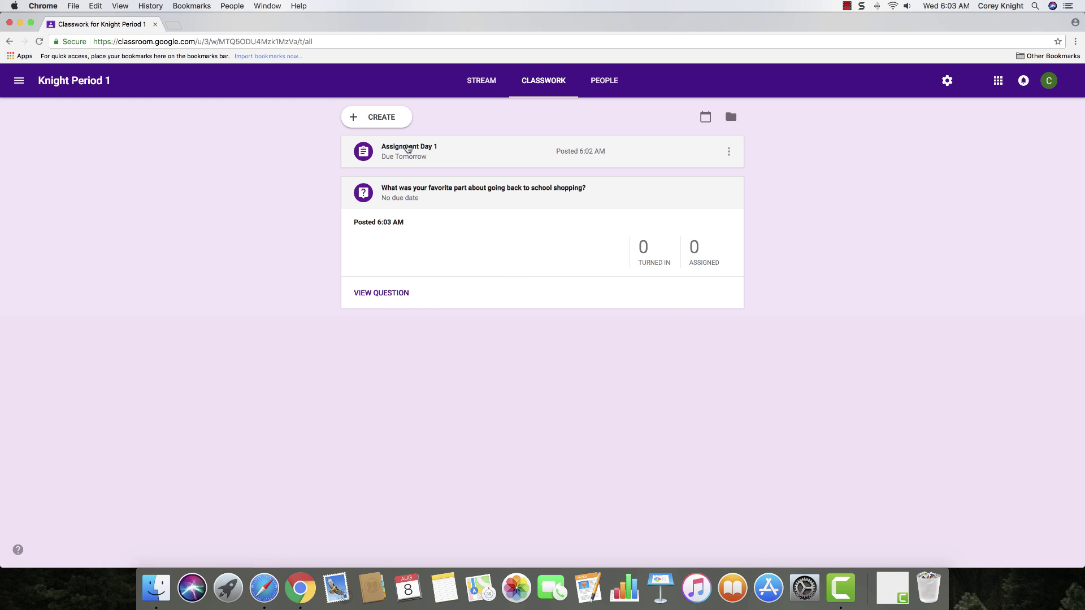
pyautogui.click(407, 148)
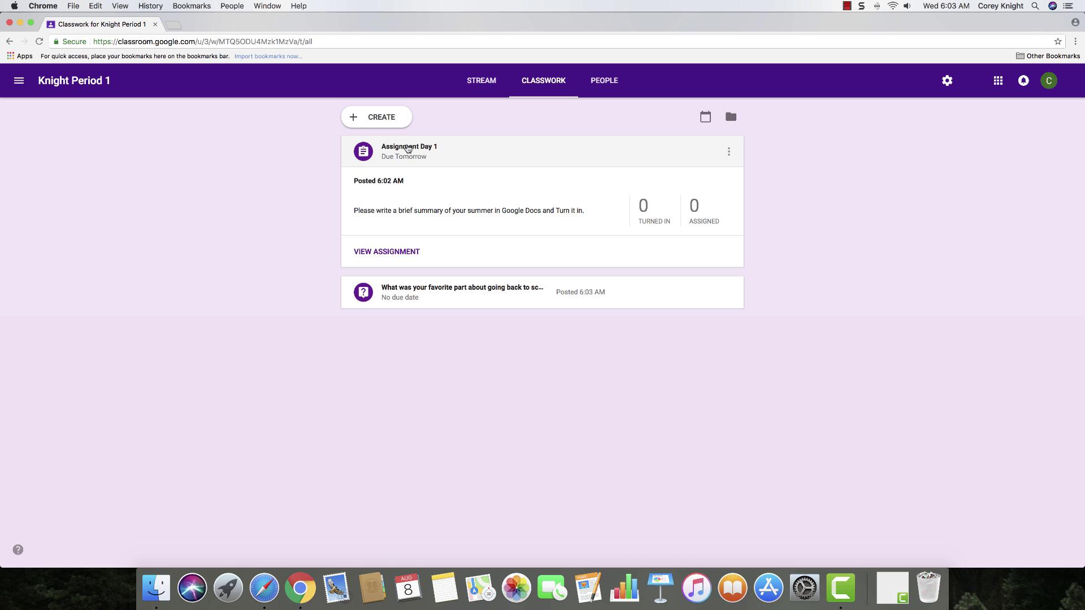
pyautogui.click(408, 149)
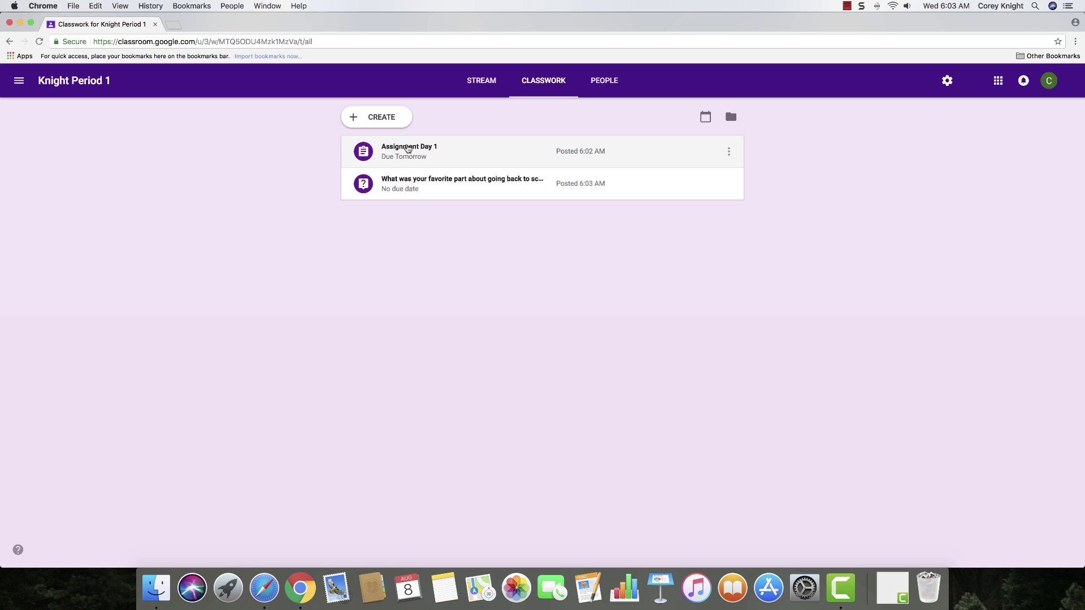